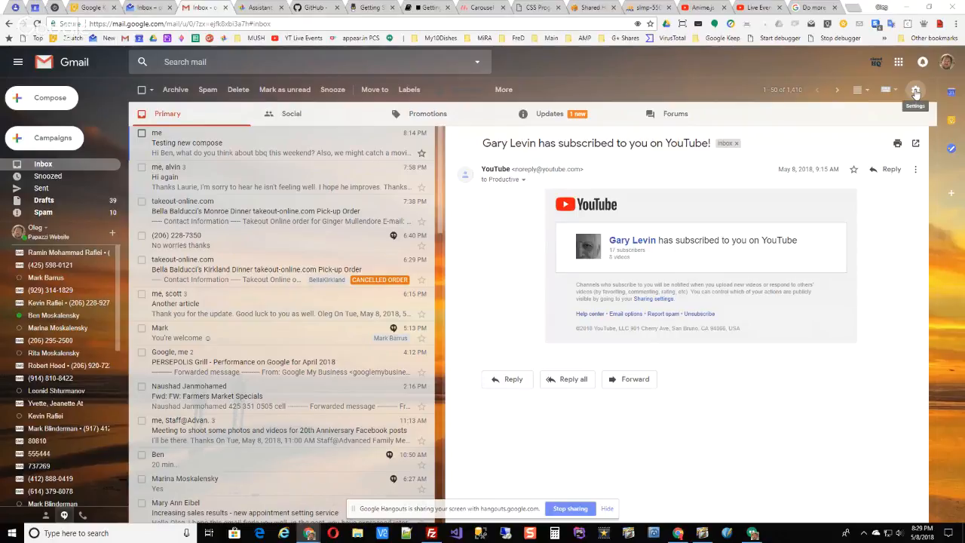
# Open the Gmail settings page with the browser view enlarged to 150%
pyautogui.click(915, 91)
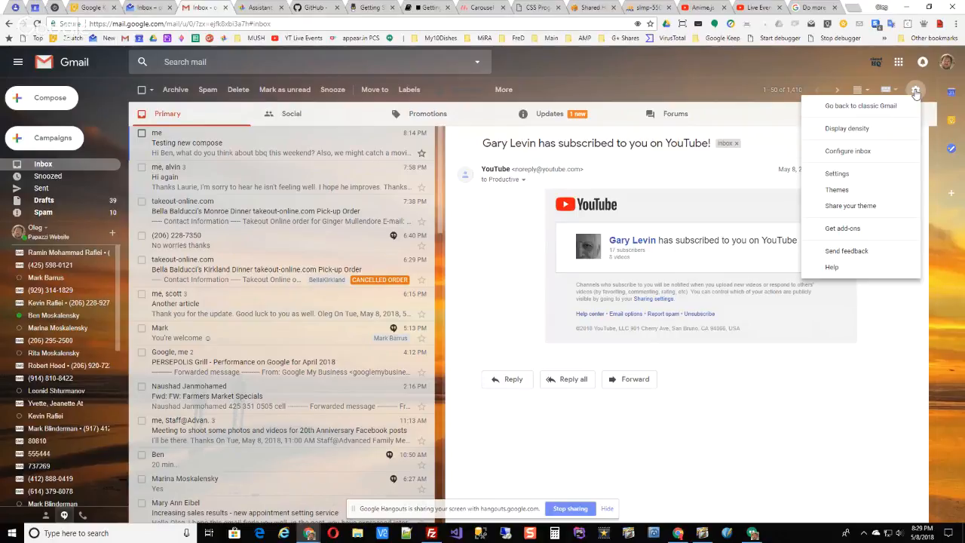
pyautogui.hotkey('ctrl', '+')
pyautogui.hotkey('ctrl', '+')
pyautogui.hotkey('ctrl', '+')
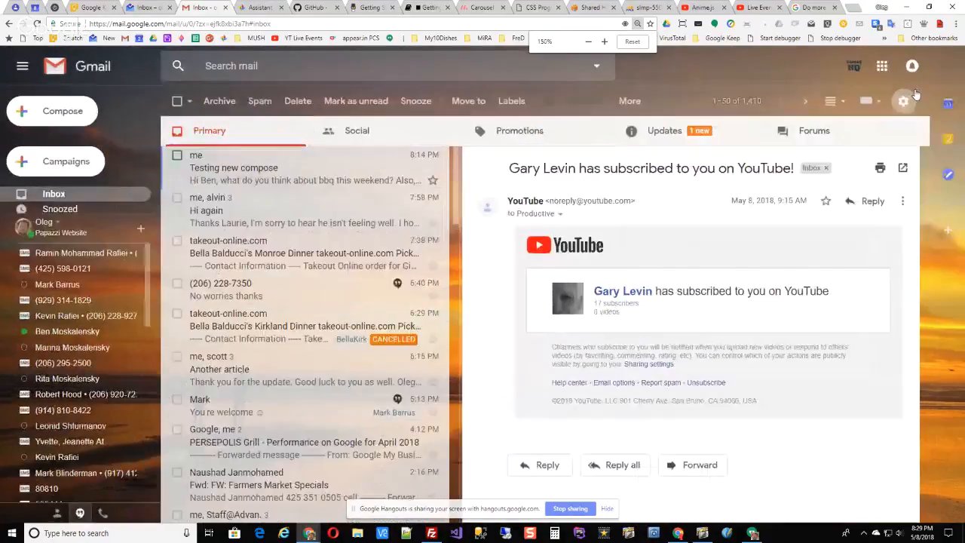
pyautogui.hotkey('ctrl', '+')
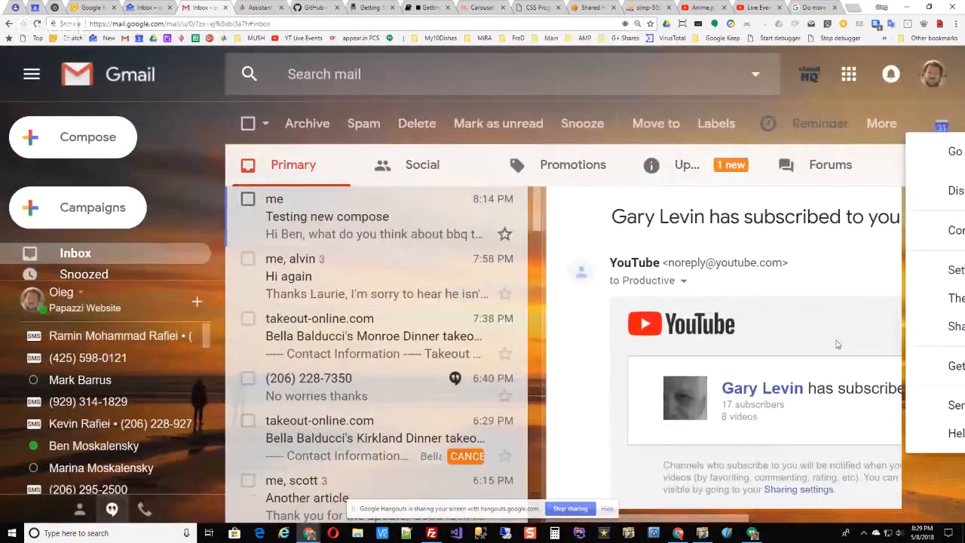
pyautogui.moveTo(737, 518); pyautogui.dragTo(940, 517)
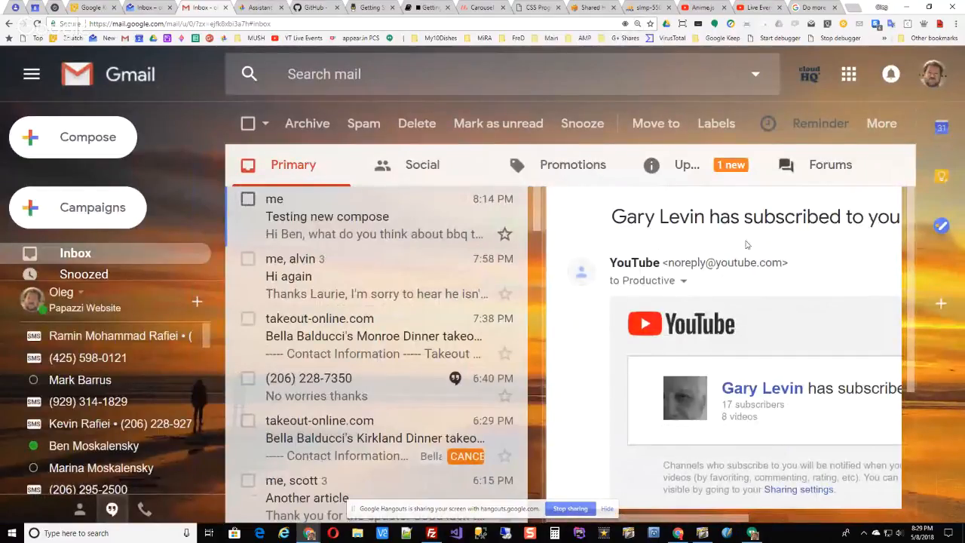
pyautogui.hotkey('ctrl', '-')
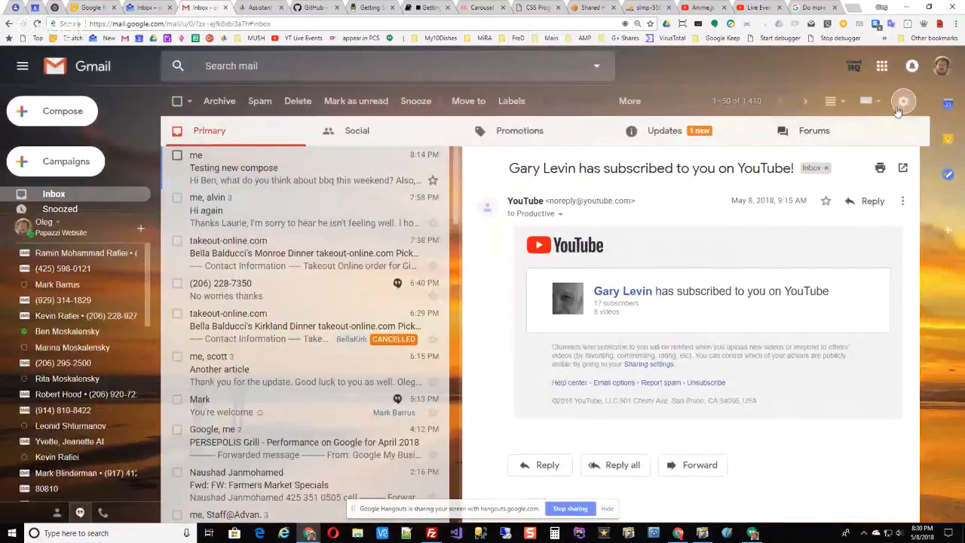
pyautogui.click(902, 105)
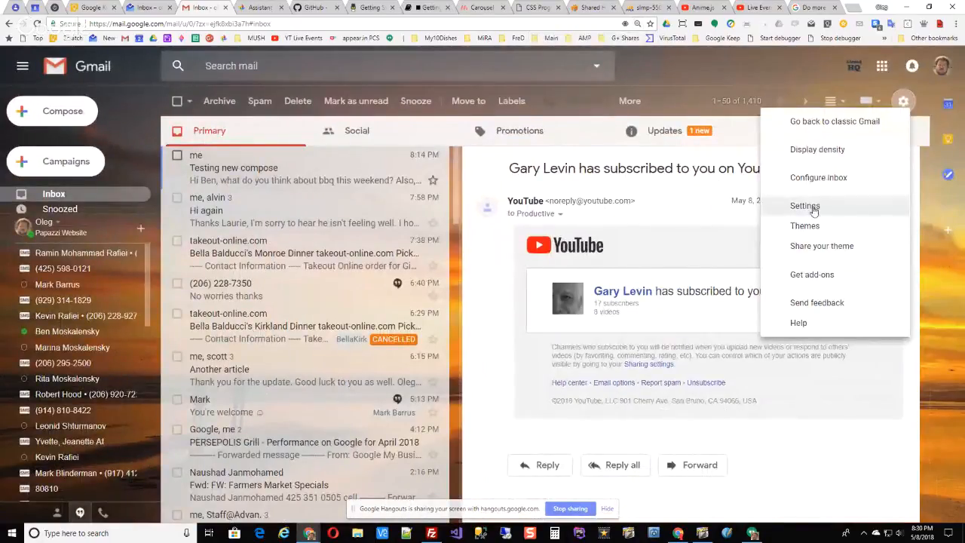
pyautogui.click(812, 211)
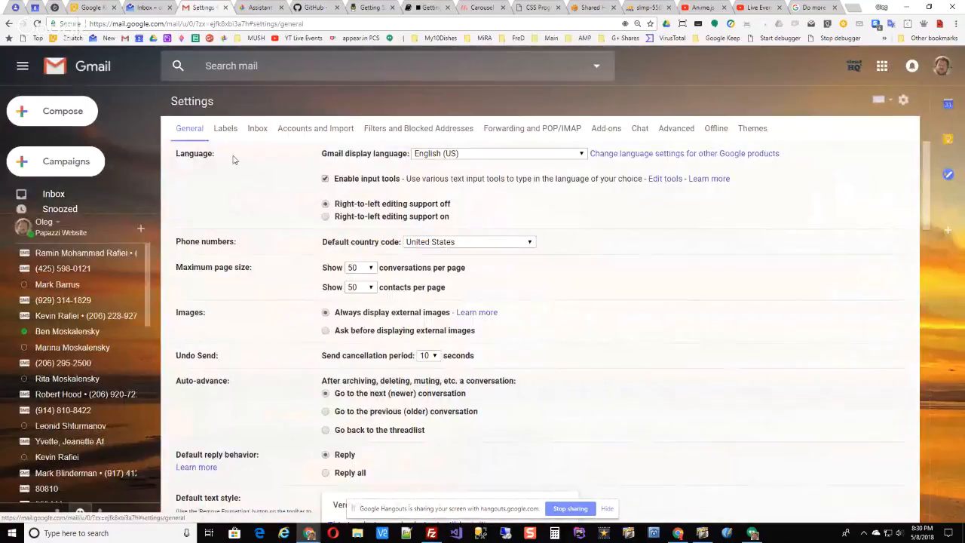
# Enable experimental access in the general settings and save the changes
pyautogui.scroll(-5, 354, 279)
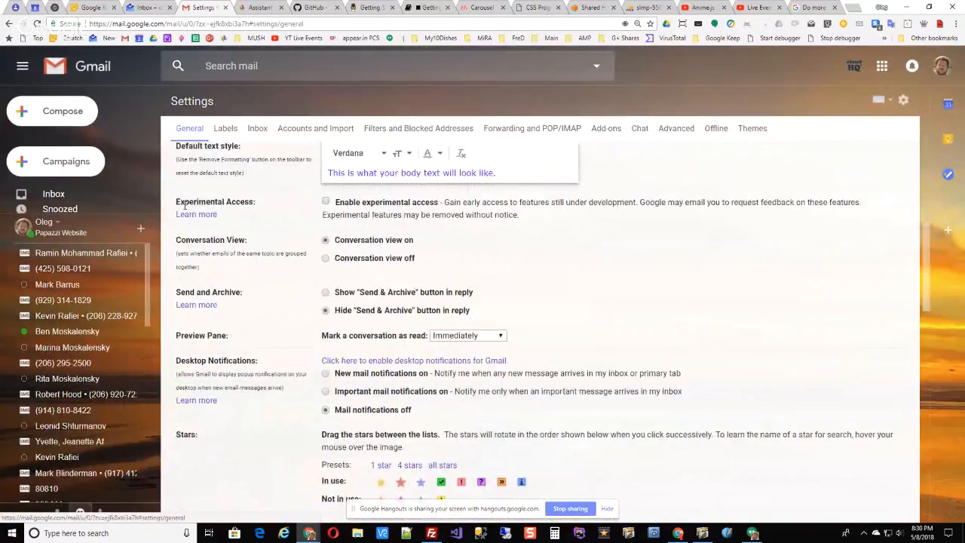
pyautogui.click(326, 202)
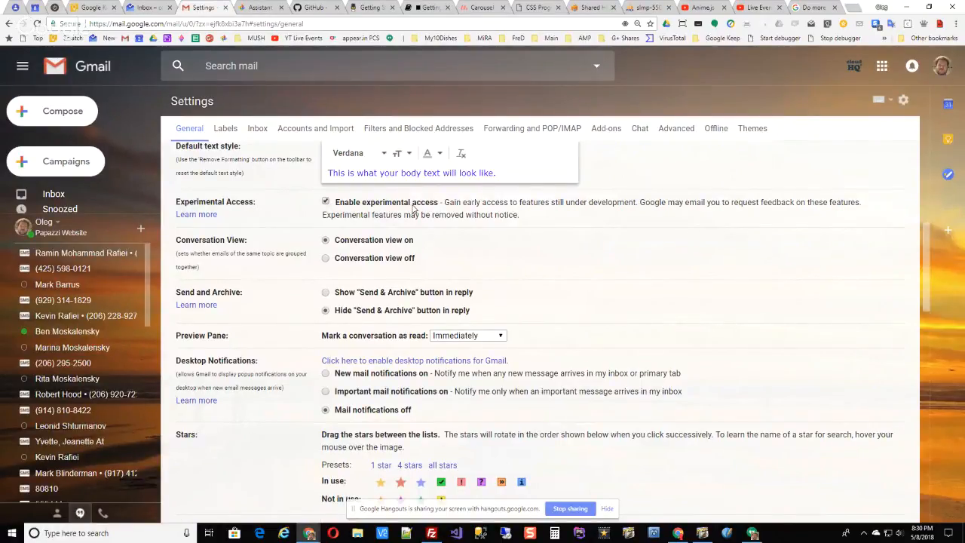
pyautogui.scroll(-7, 561, 384)
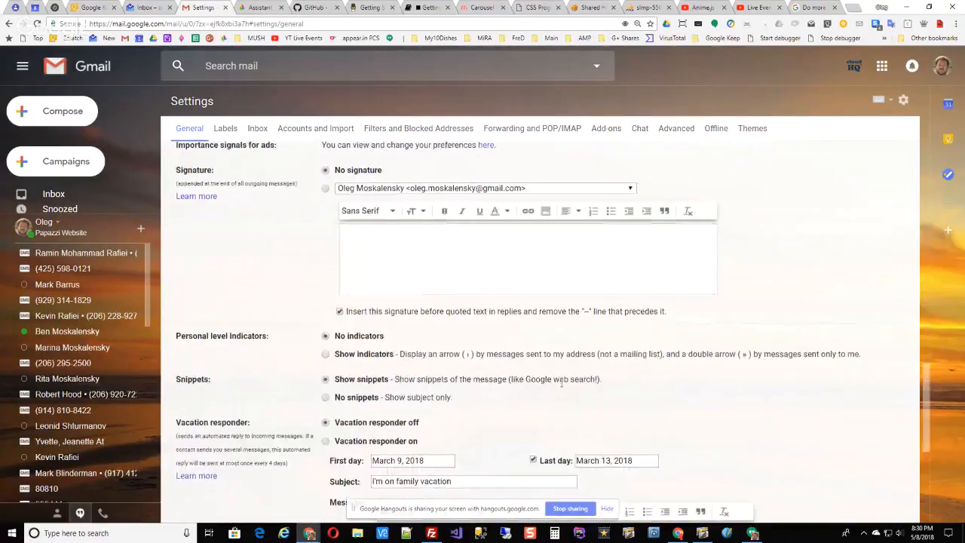
pyautogui.scroll(-4, 562, 384)
pyautogui.click(523, 361)
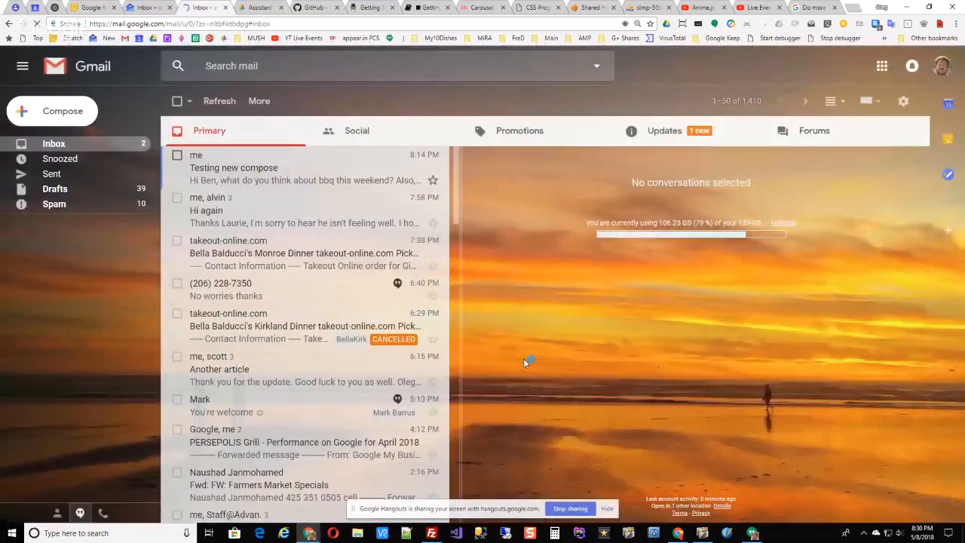
# Reopen the general settings and look for the Smart Compose writing suggestions option
pyautogui.click(903, 104)
pyautogui.click(805, 204)
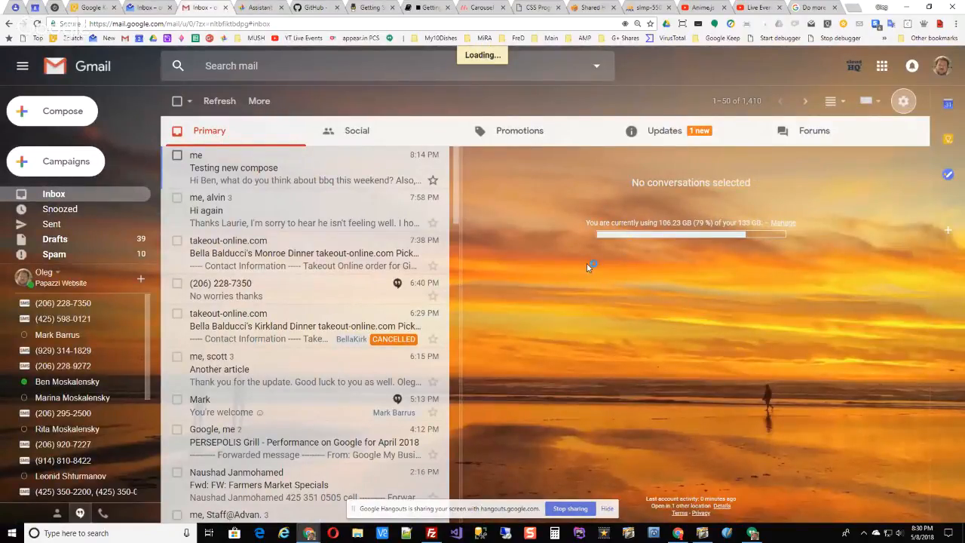
pyautogui.scroll(-7, 538, 279)
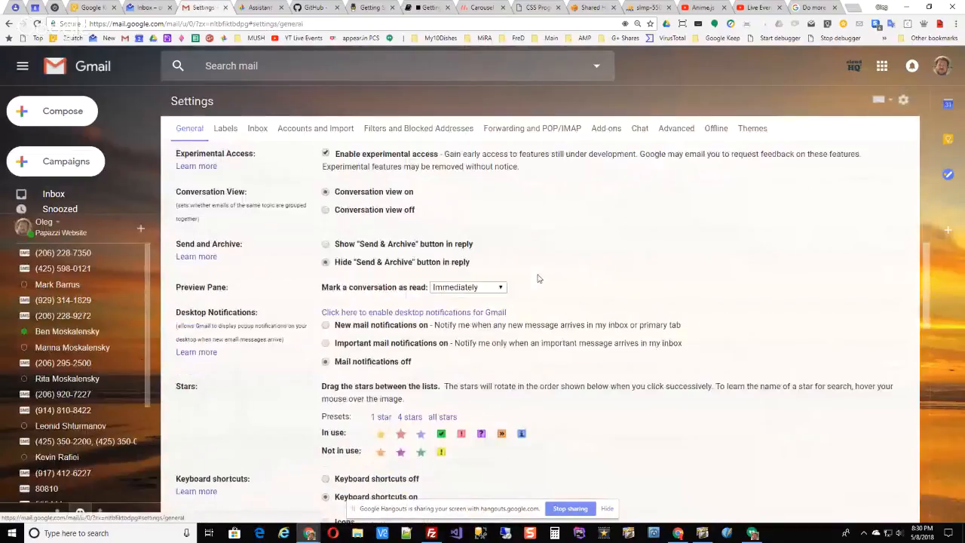
pyautogui.scroll(-4, 538, 278)
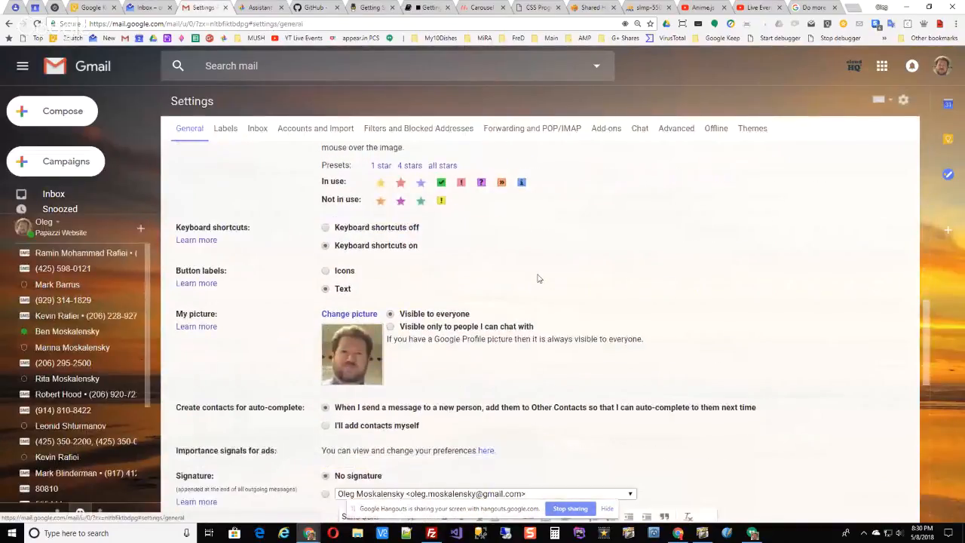
pyautogui.scroll(-2, 539, 279)
pyautogui.scroll(5, 538, 278)
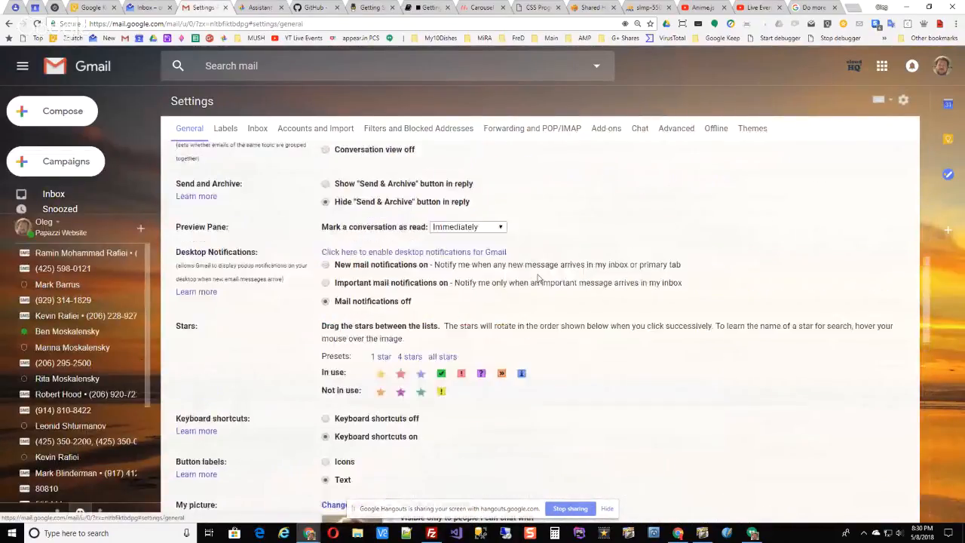
pyautogui.scroll(5, 538, 278)
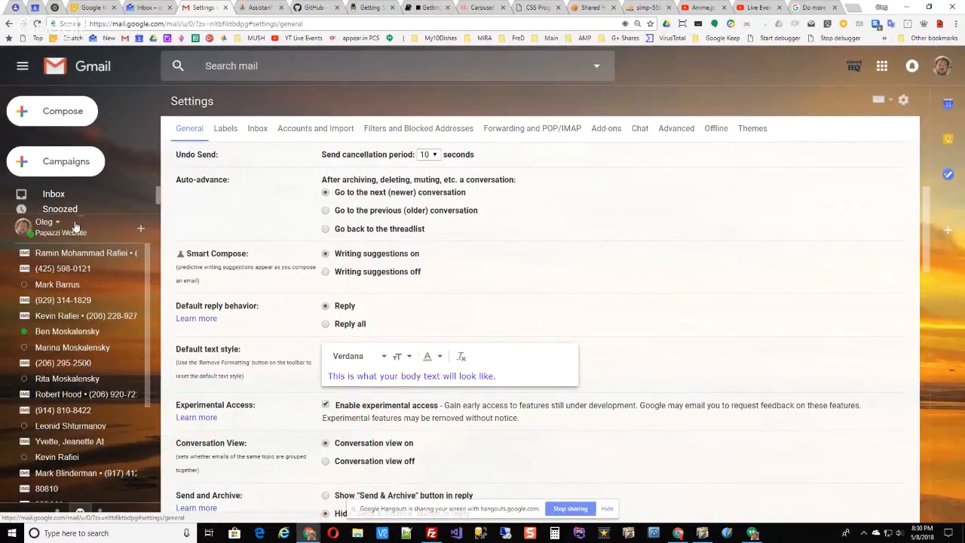
# Start a new message to the first suggested contact matching the recipient's first name, with the subject "Movie this weekend?"
pyautogui.click(64, 113)
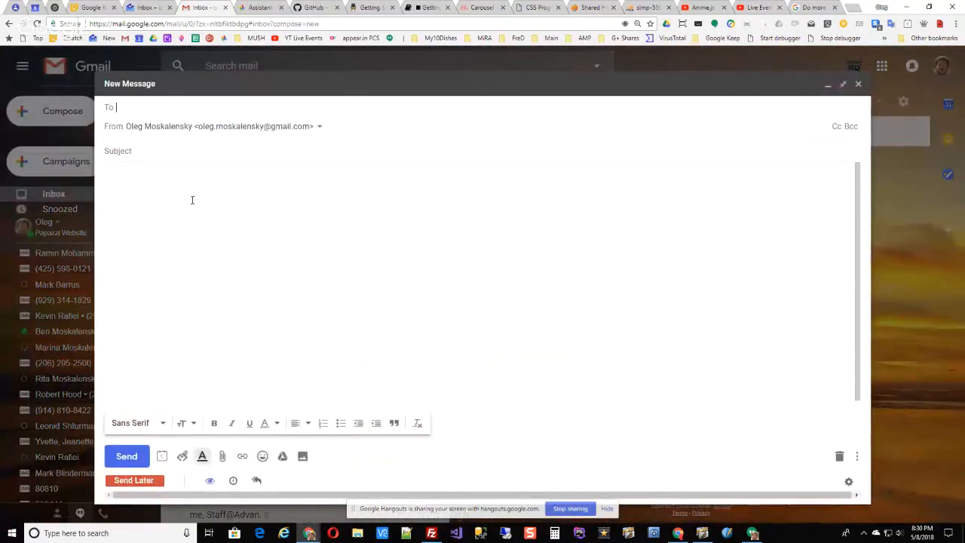
pyautogui.write('ben')
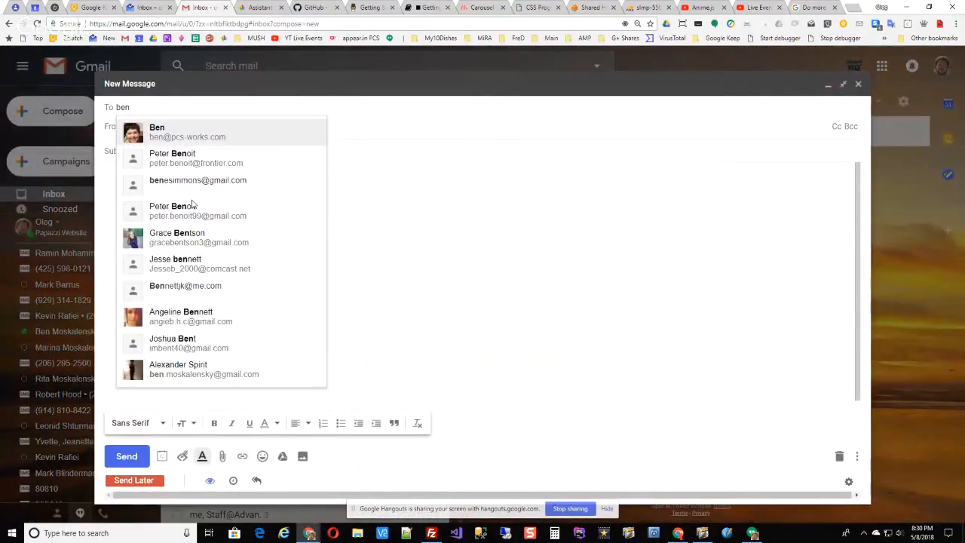
pyautogui.press('Return')
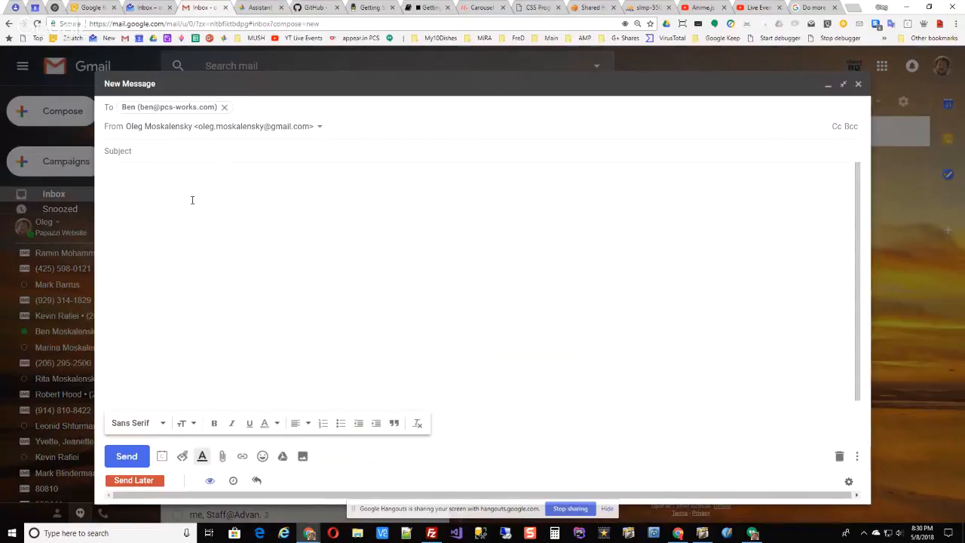
pyautogui.press('Tab')
pyautogui.press('Tab')
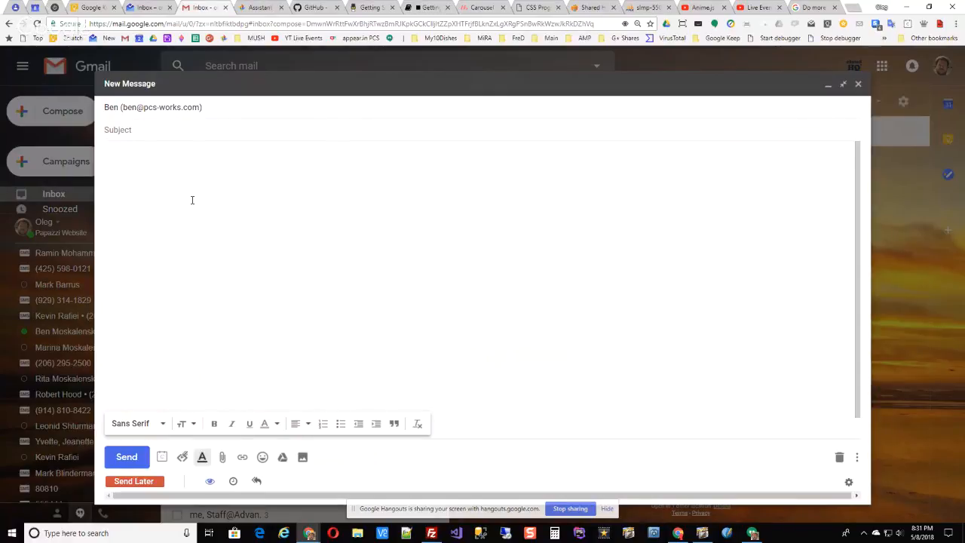
pyautogui.write('Movie this weekend?')
pyautogui.press('Tab')
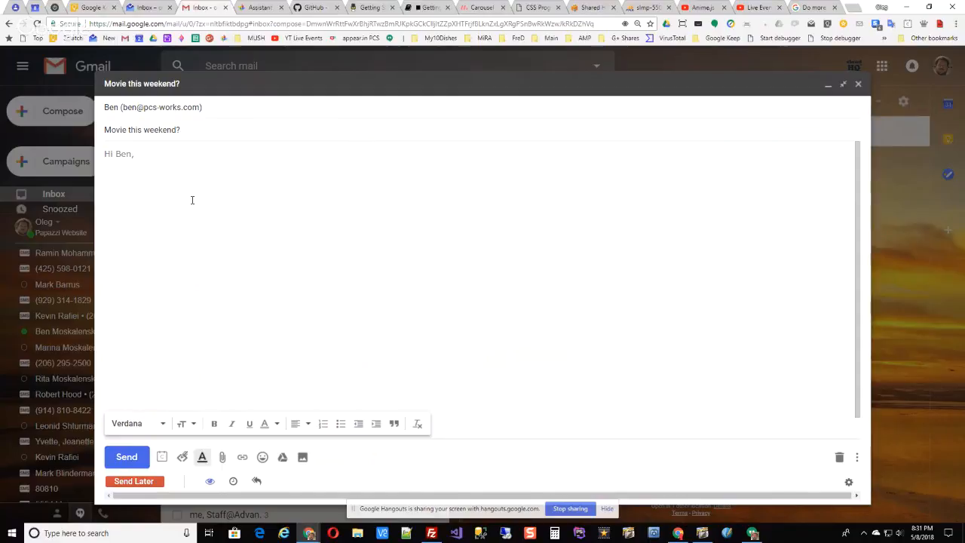
# Accept the suggested greeting and write "how about going to see Avengers this weekend?", using the writing suggestion for the last word
pyautogui.hotkey('ctrl', '+')
pyautogui.hotkey('ctrl', '+')
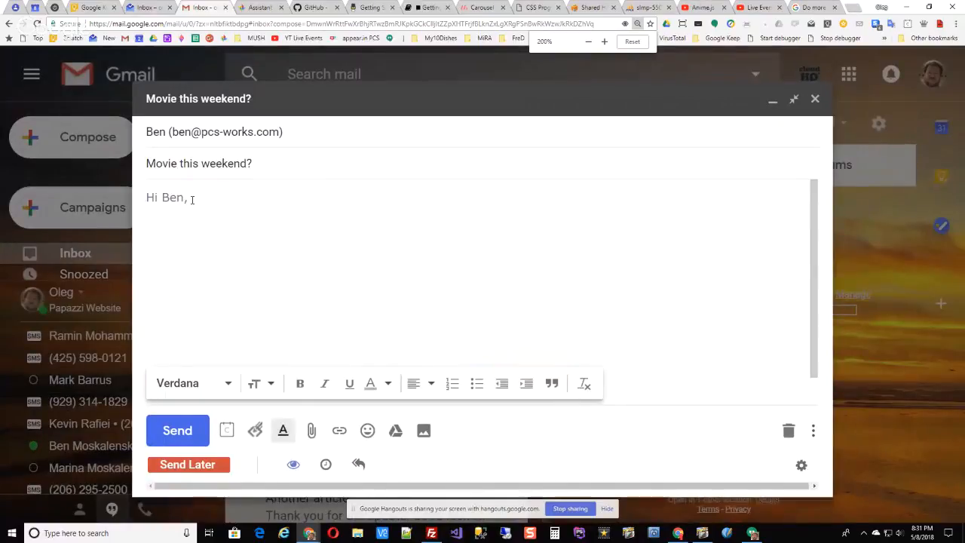
pyautogui.hotkey('ctrl', '+')
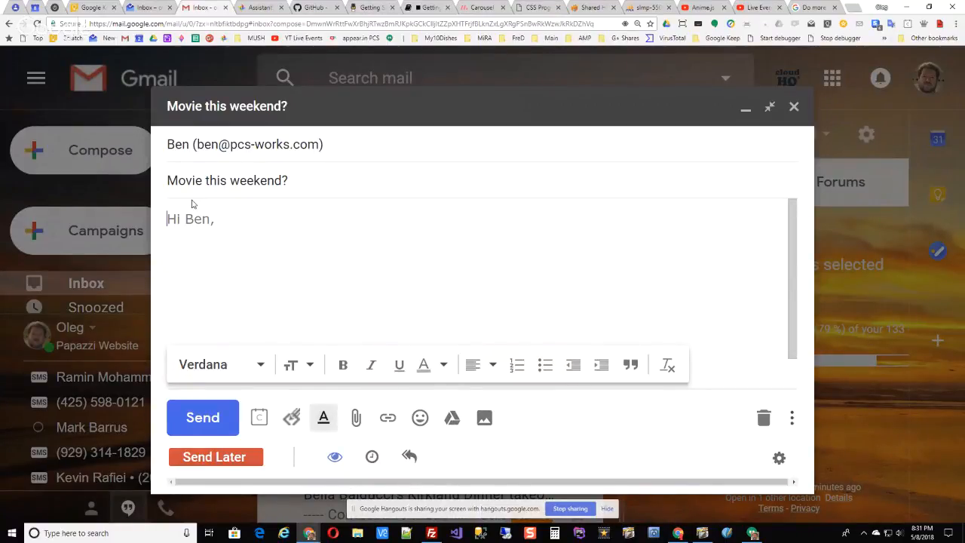
pyautogui.press('Tab')
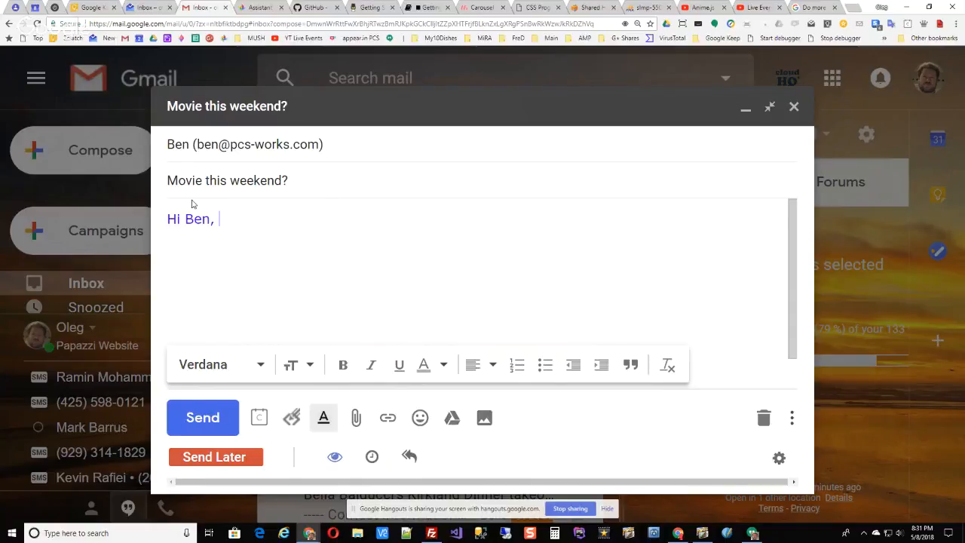
pyautogui.write('how about going ')
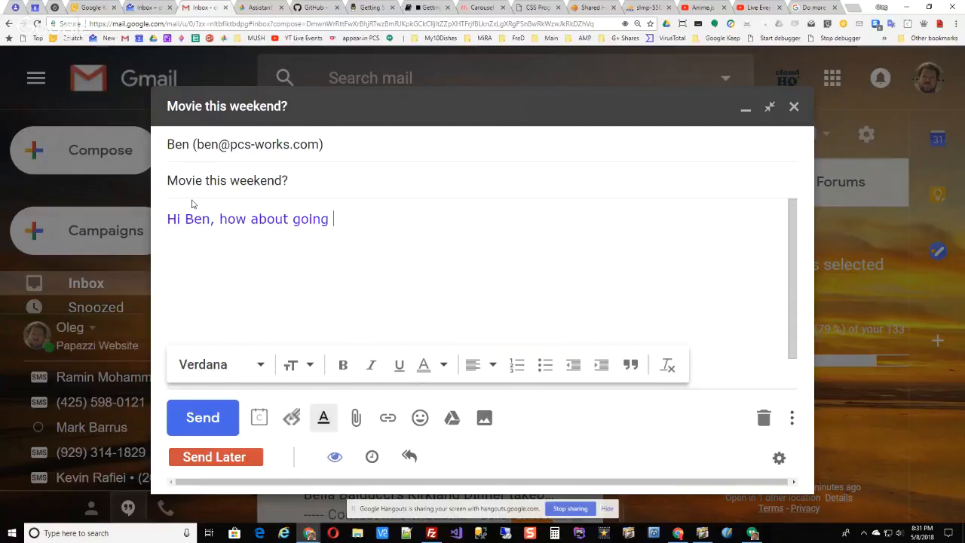
pyautogui.write('to see Avengers this')
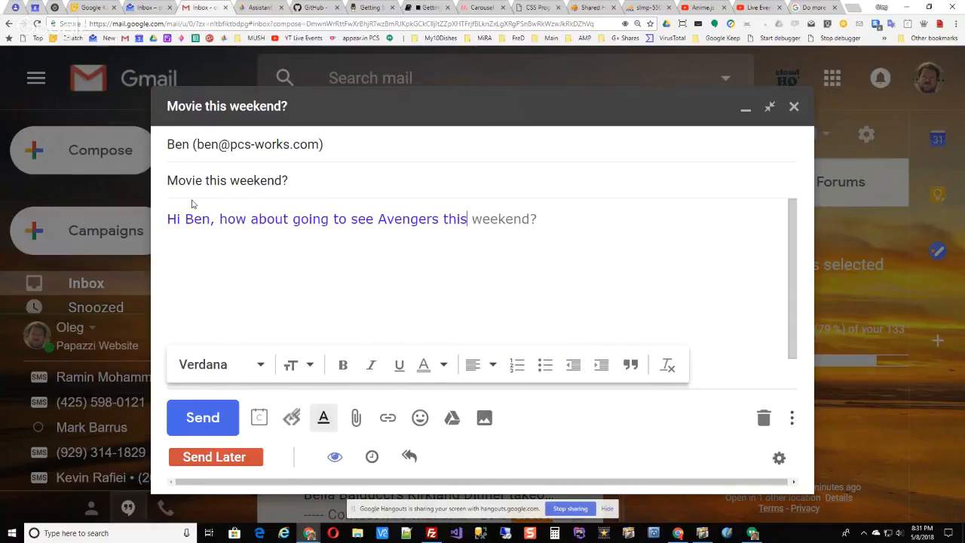
pyautogui.press('Tab')
# Add a paragraph reading "We could go for lunch first and then see the movie. Perhaps we could also go to a park for a walk."
pyautogui.press('Return')
pyautogui.press('Return')
pyautogui.write('We could go ')
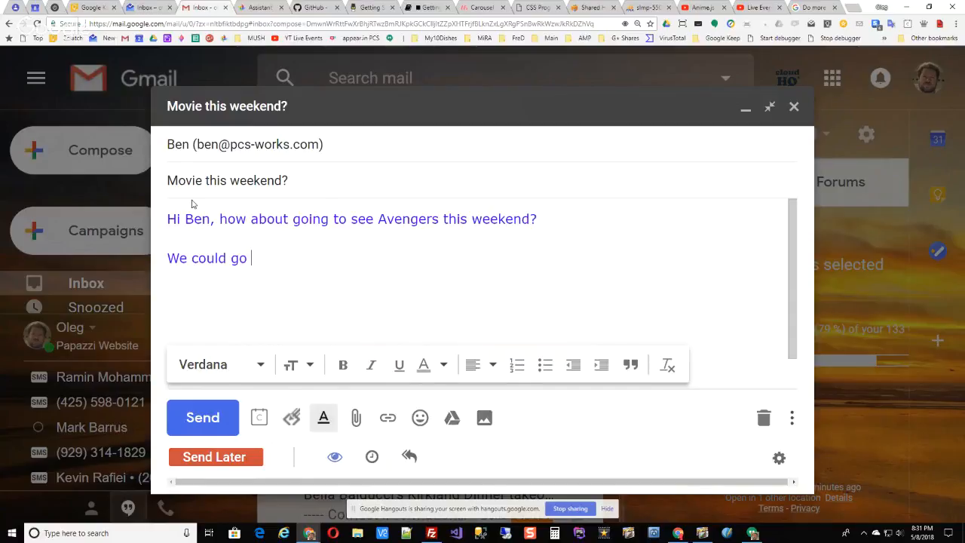
pyautogui.write('for lunch first and then')
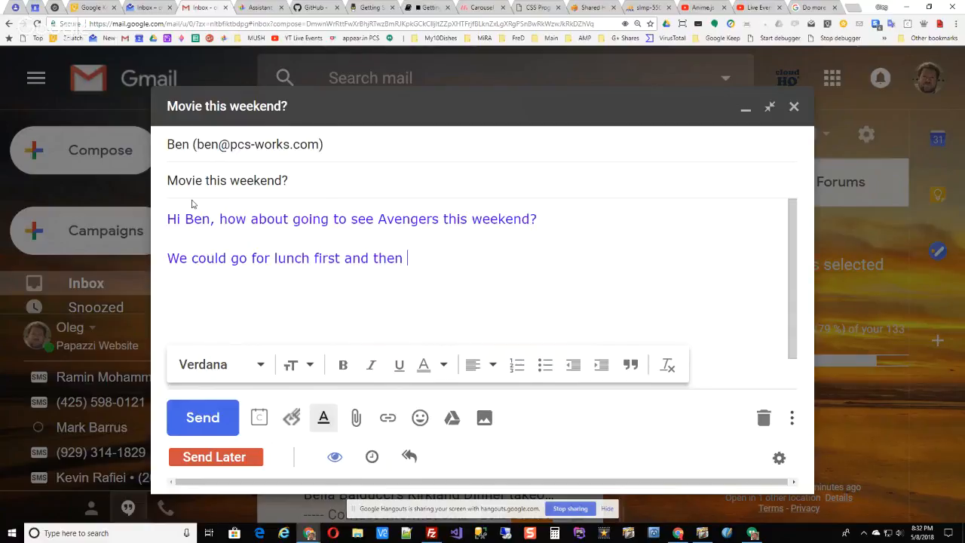
pyautogui.write(' see the movie')
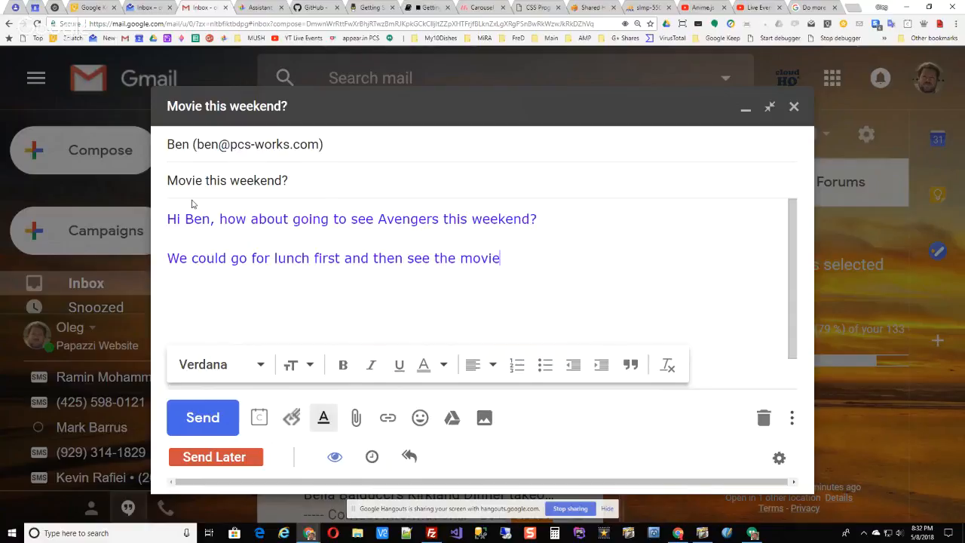
pyautogui.write('.  Perhaps we could also ')
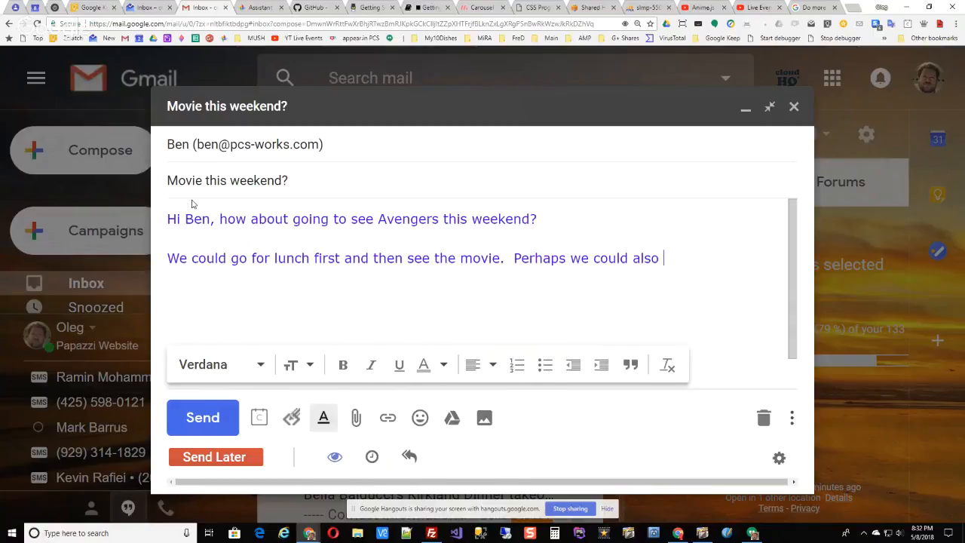
pyautogui.write('go to a park for a ')
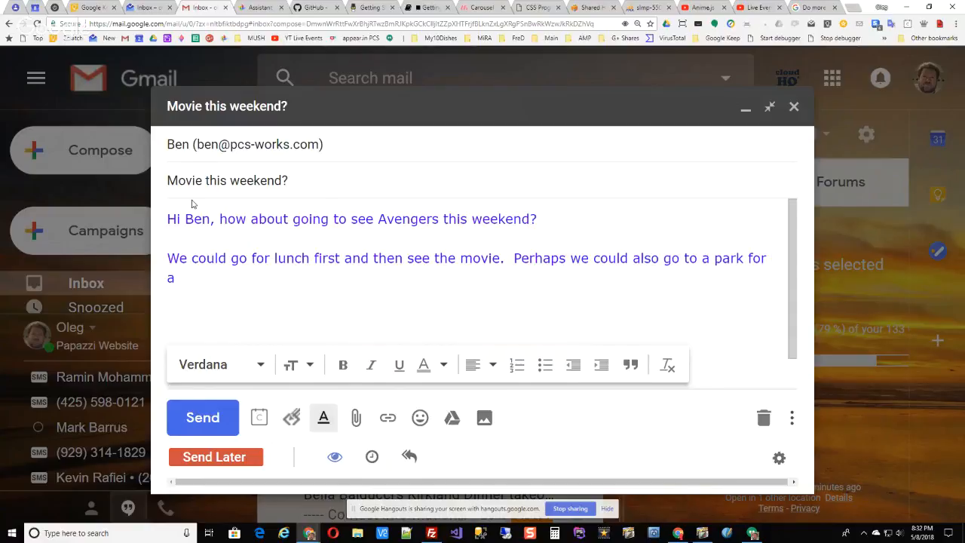
pyautogui.write('walk')
pyautogui.write('.')
# Add a final paragraph reading "Also, don't forget your school's homework." and discard the draft
pyautogui.write("Also, don't f")
pyautogui.write('orget')
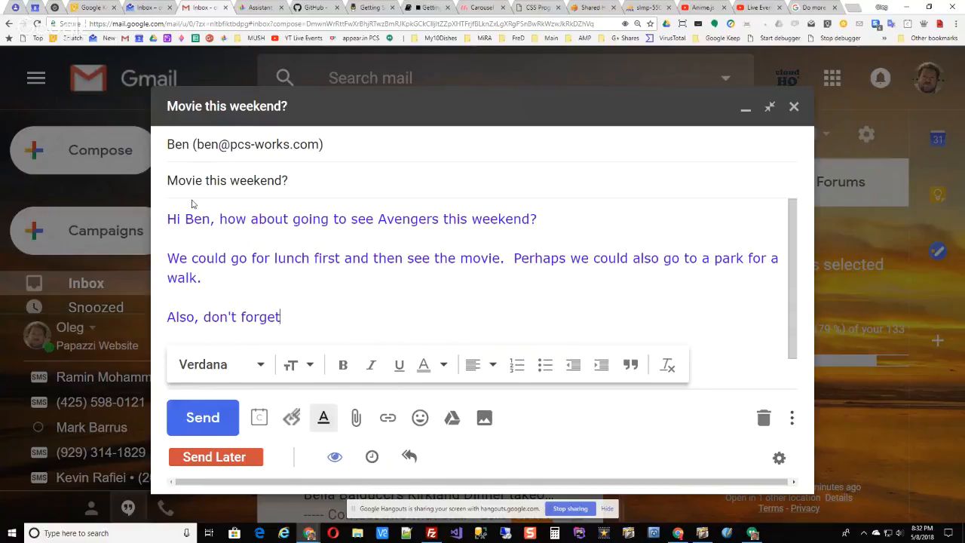
pyautogui.write(" your school's home")
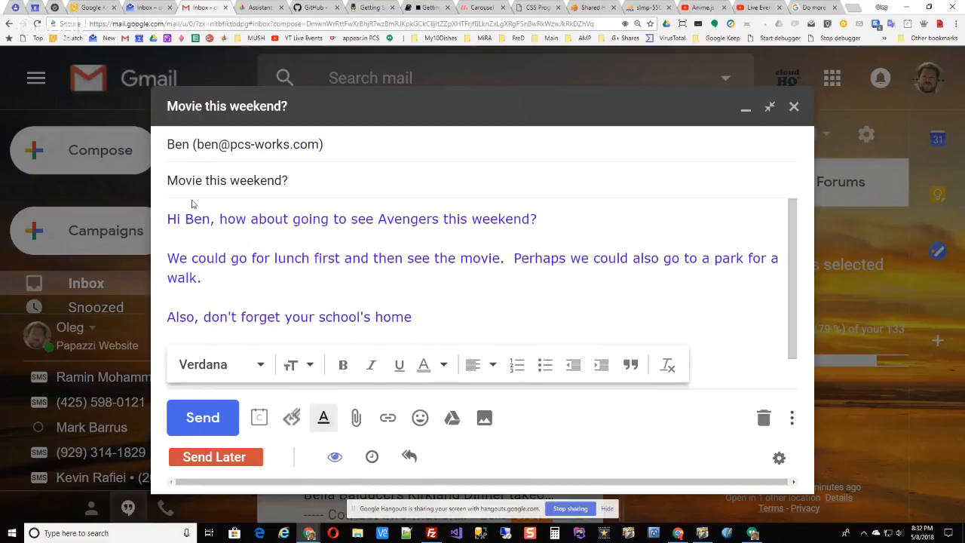
pyautogui.write('work.')
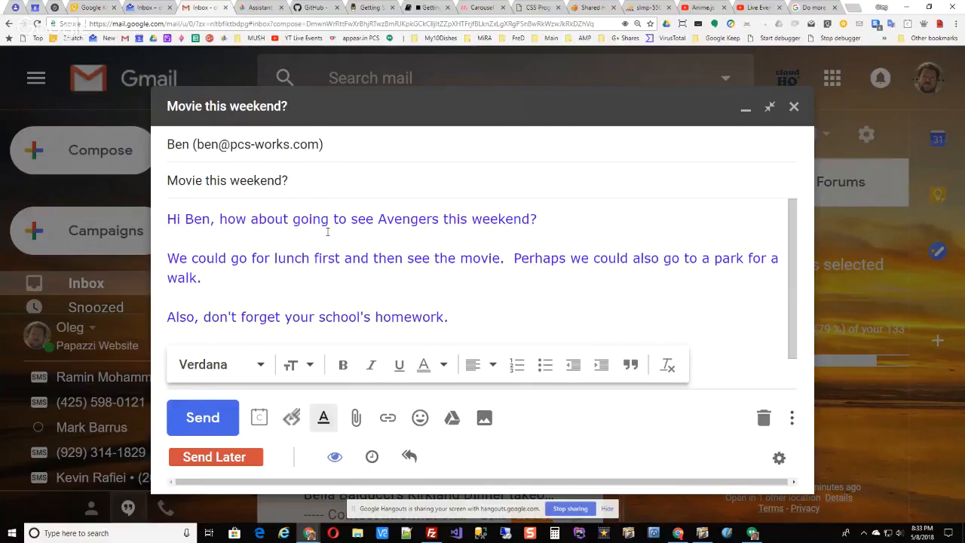
pyautogui.click(764, 418)
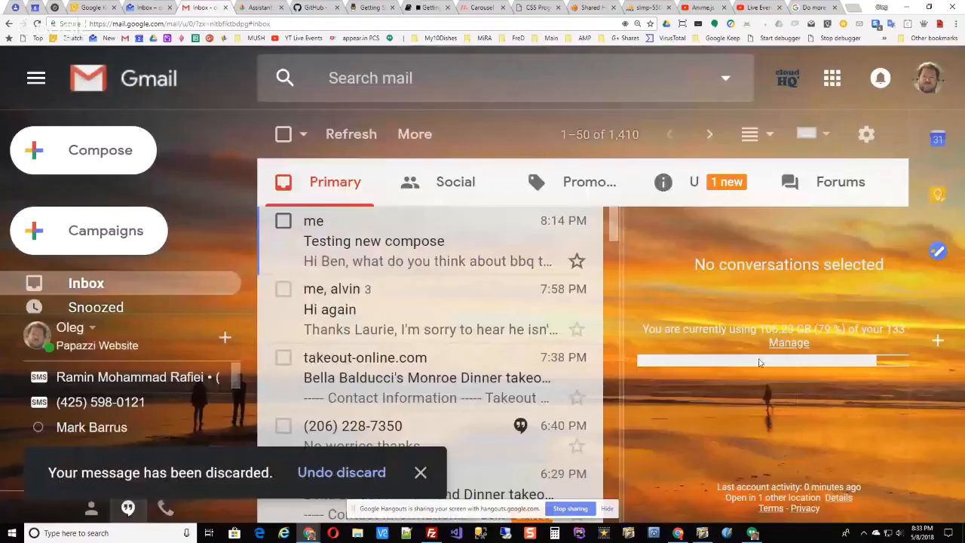